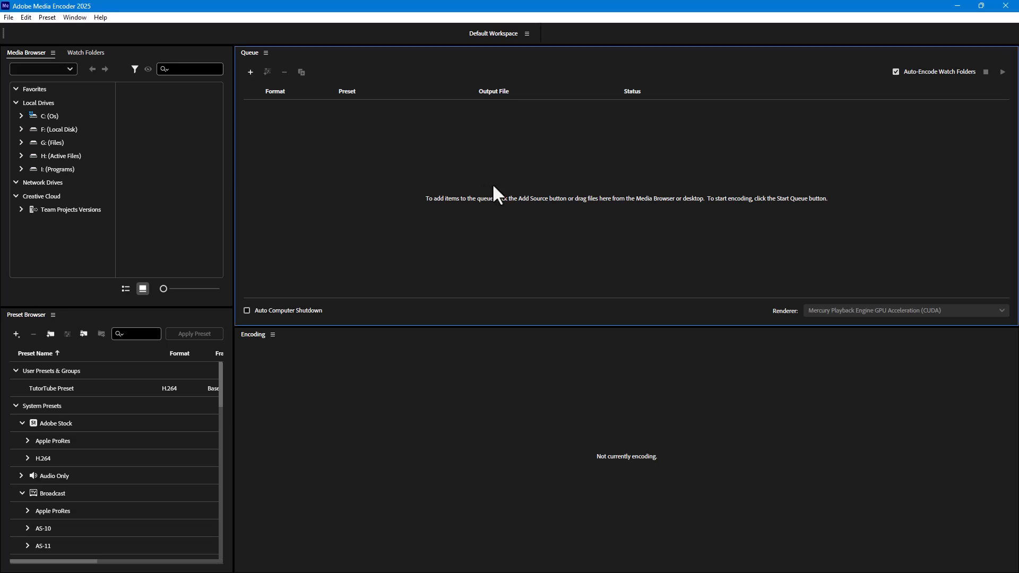
With Auto-Encode Watch Folders enabled, create a folder named Watch on the Desktop and add it as a watch folder
click(75, 53)
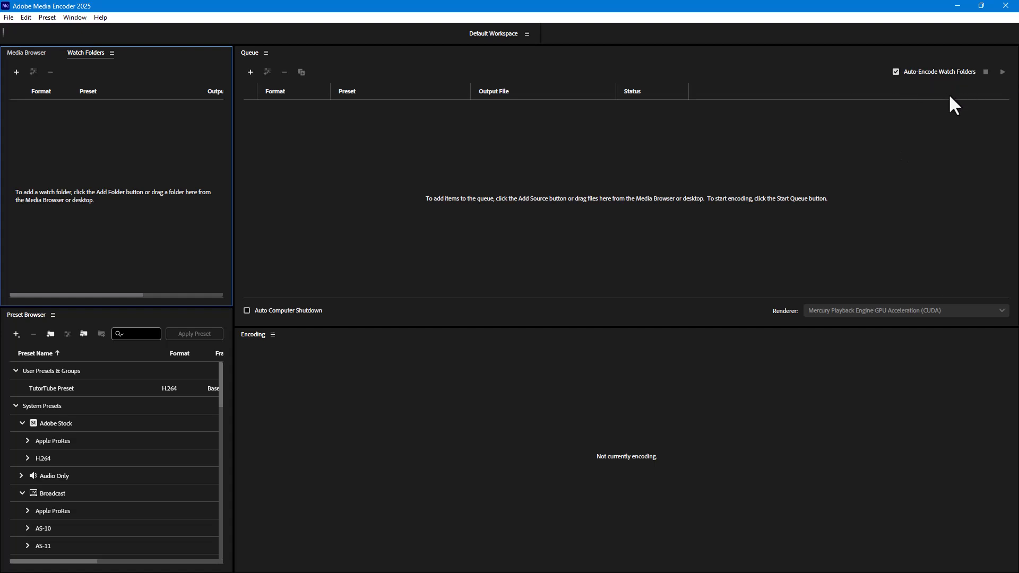
click(895, 73)
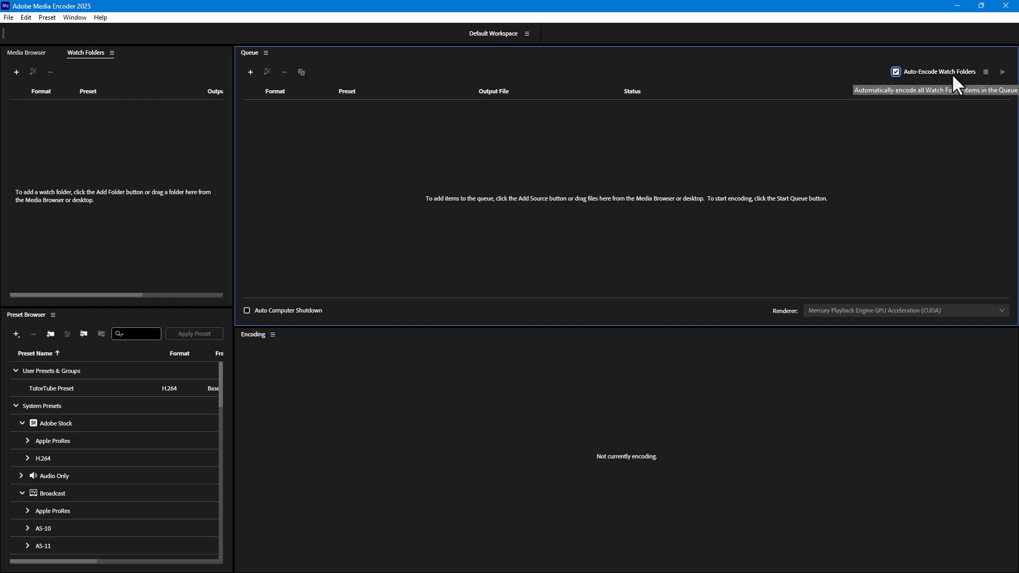
click(13, 70)
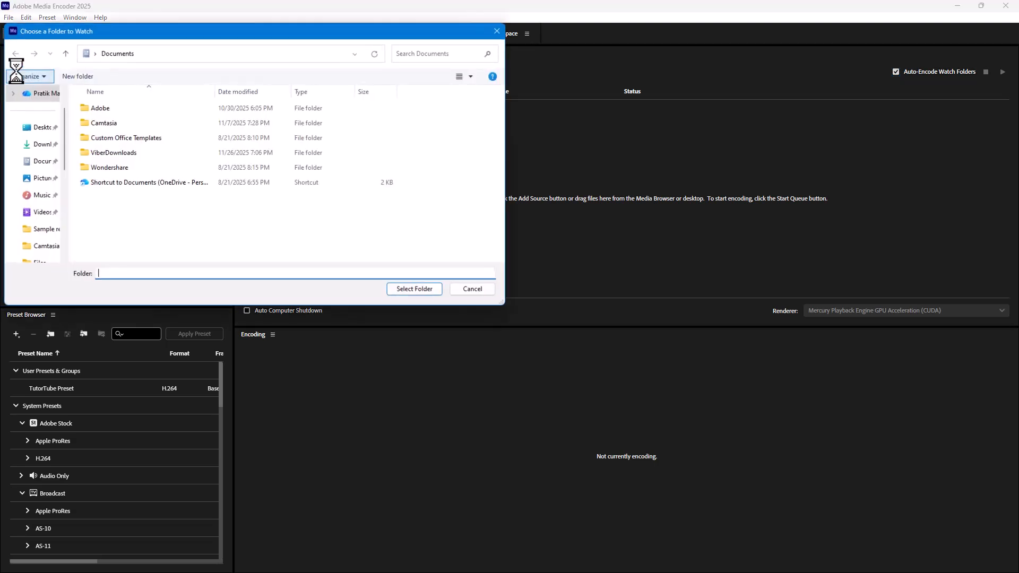
click(37, 128)
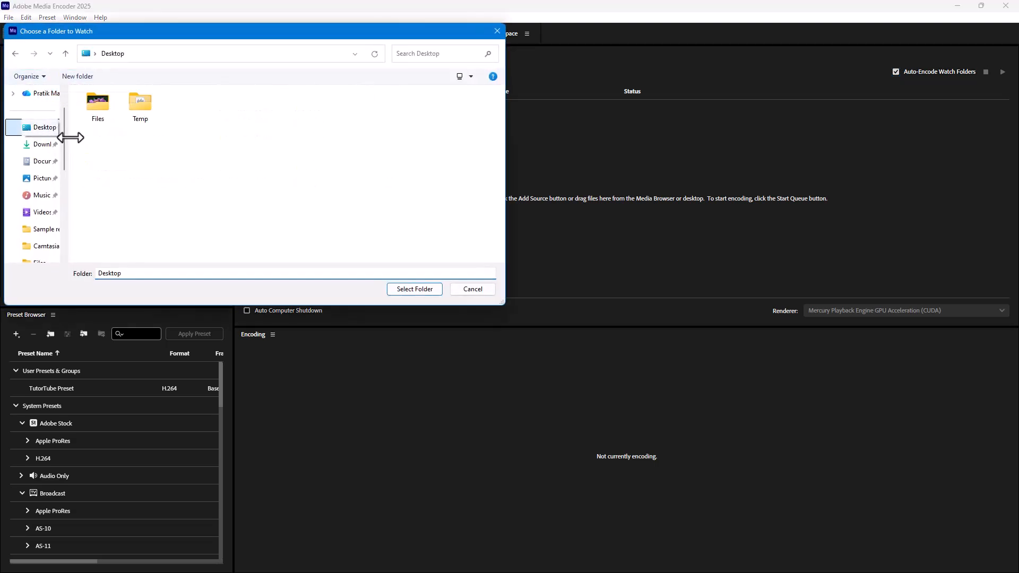
right_click(160, 164)
mouse_move(222, 276)
click(304, 276)
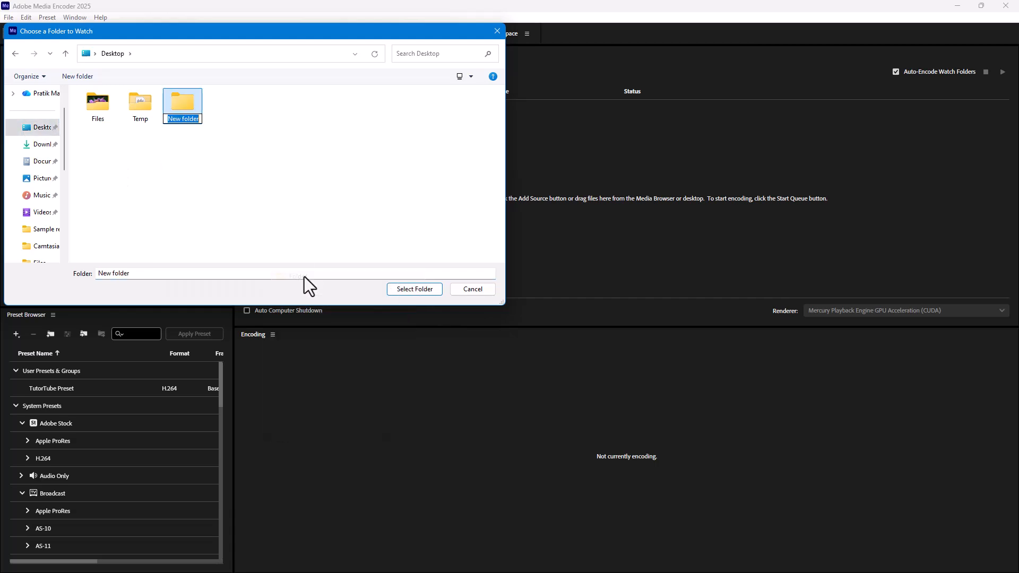
text(Watch)
click(375, 211)
click(182, 106)
click(413, 289)
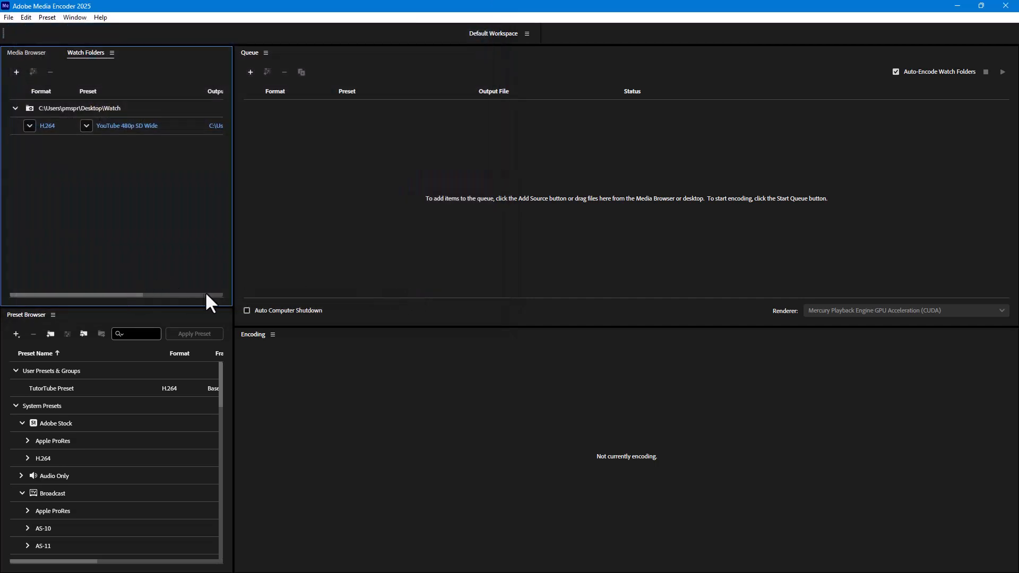
drag(142, 295, 217, 295)
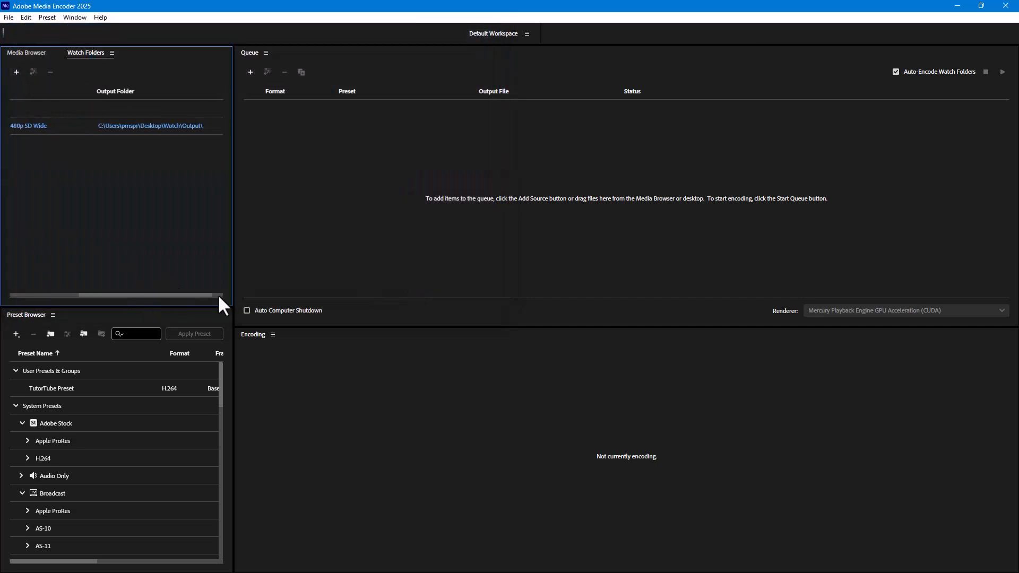
click(151, 127)
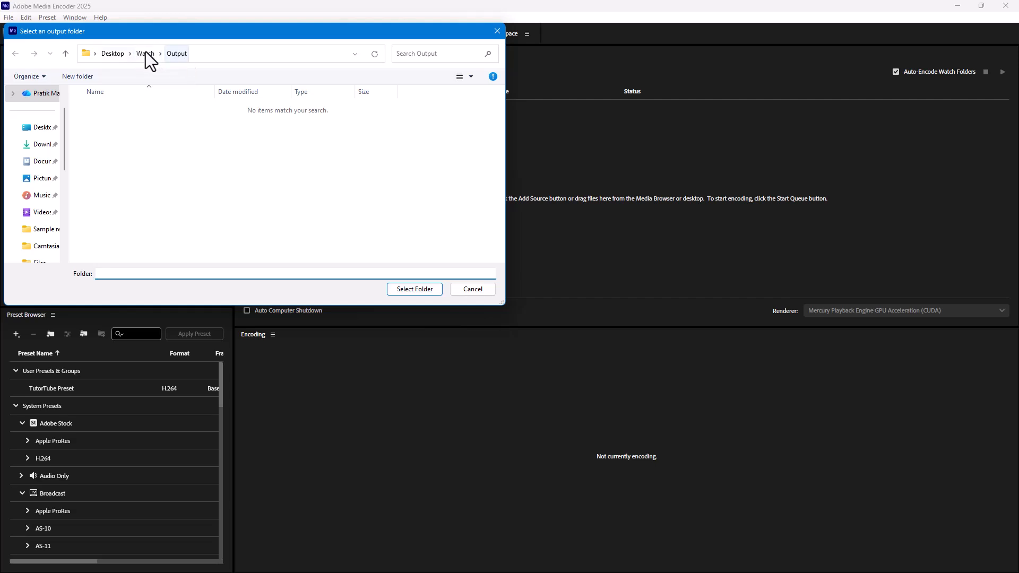
click(403, 290)
drag(136, 294, 30, 293)
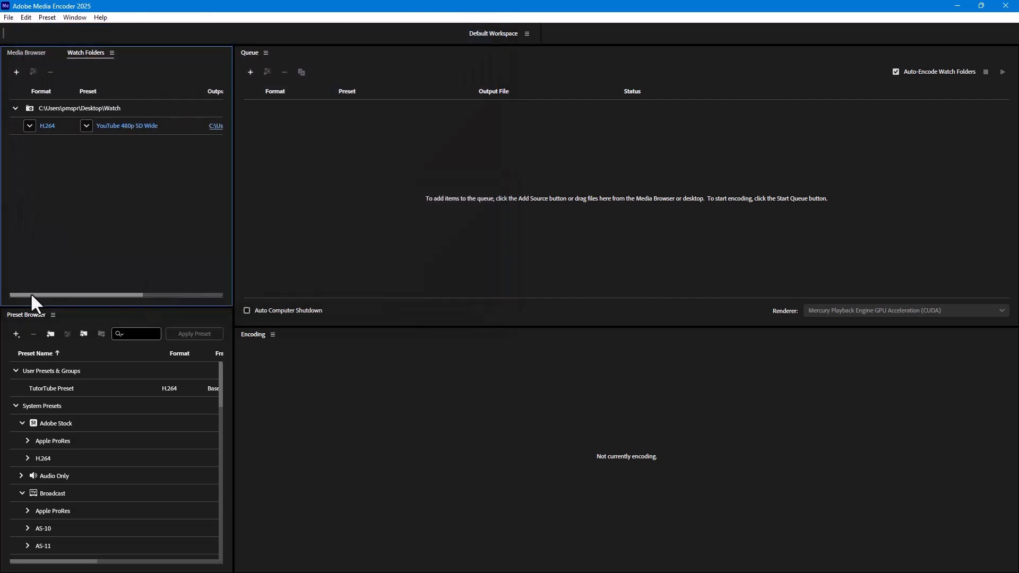
Set the watch folder's format to H.264 and its preset to YouTube 480p SD
click(30, 125)
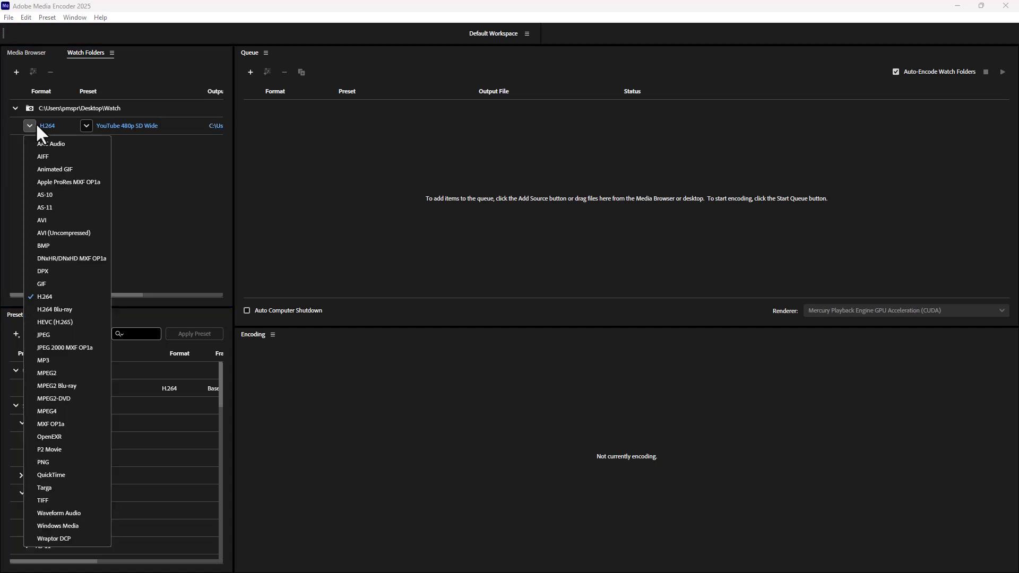
click(39, 297)
click(86, 126)
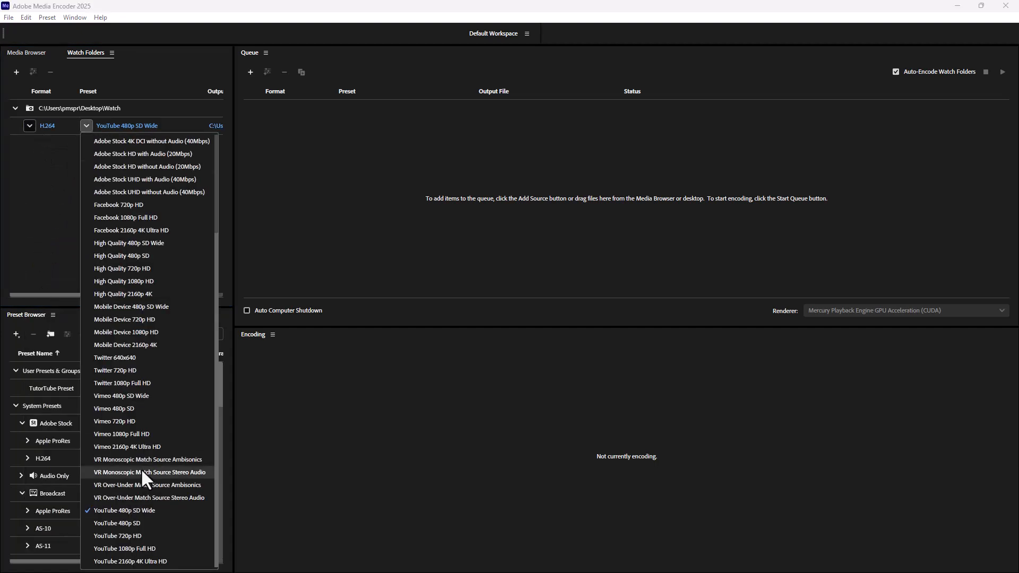
click(131, 523)
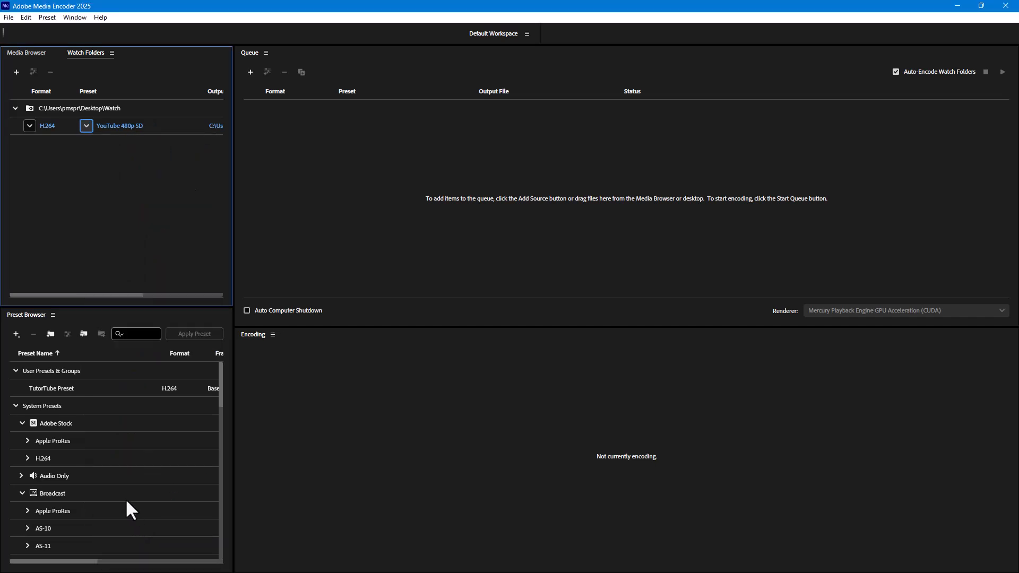
Restore the encoder window to a smaller size and open the desktop's Watch folder in File Explorer, placed partly beside it
double_click(336, 2)
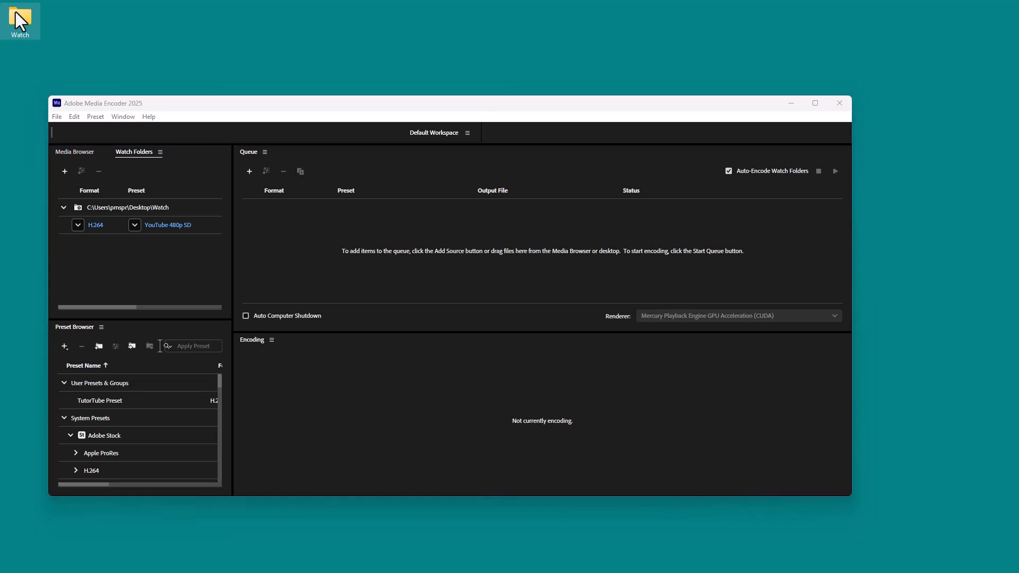
double_click(18, 17)
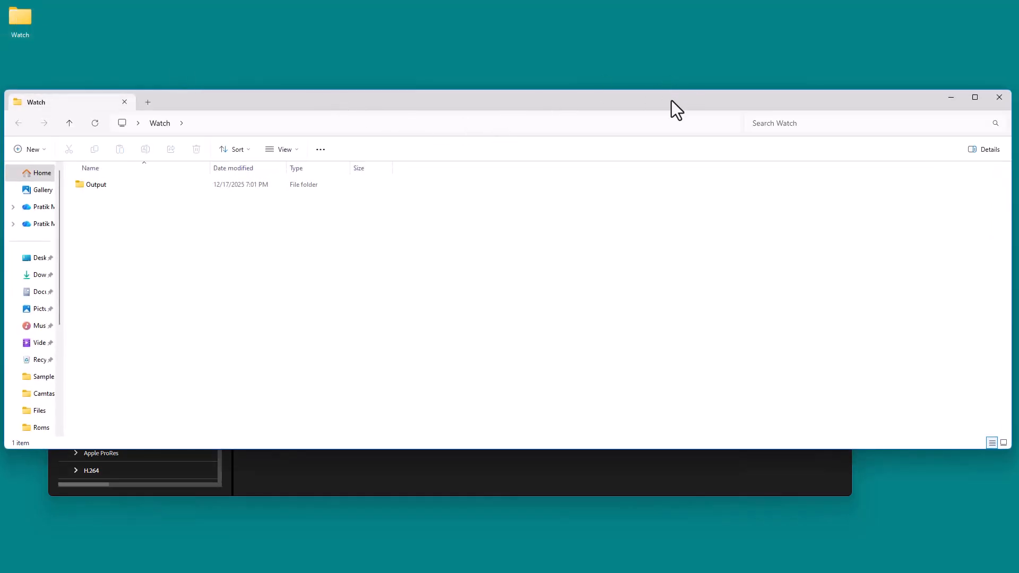
drag(670, 100, 634, 96)
drag(974, 177, 575, 178)
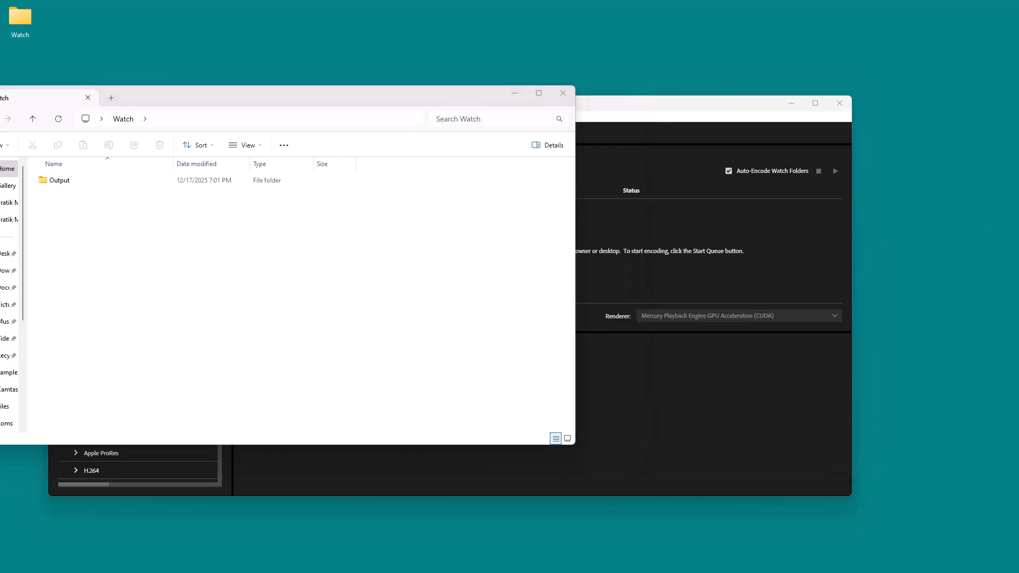
Move the Desktop246391_tiny (Stitched Clip).mp4 video from the Files folder into the Watch folder
key(alt+Tab)
drag(310, 13, 759, 60)
scroll(610, 307, down, 6)
scroll(632, 319, up, 2)
scroll(632, 320, down, 1)
scroll(585, 298, up, 3)
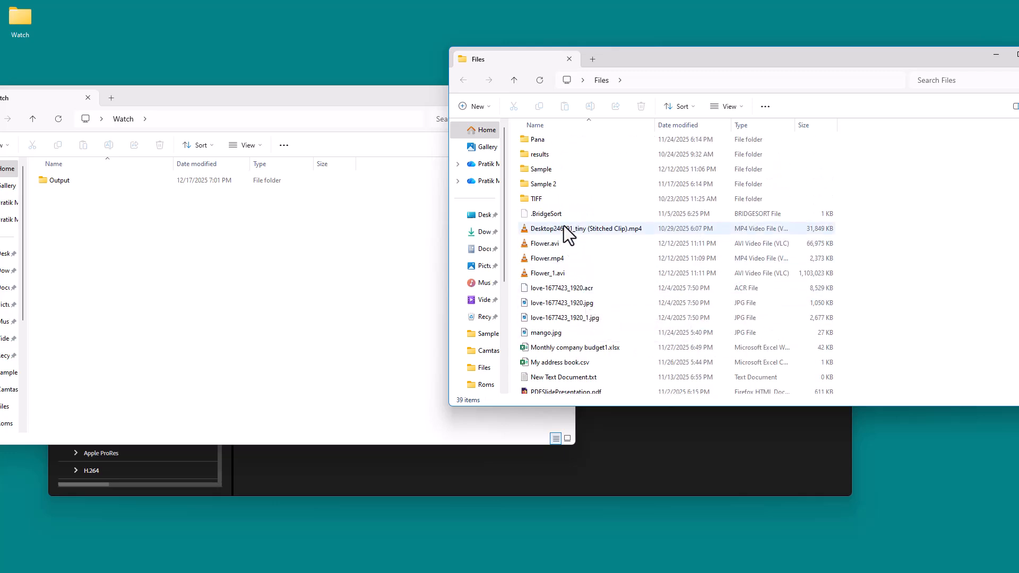
drag(569, 228, 323, 275)
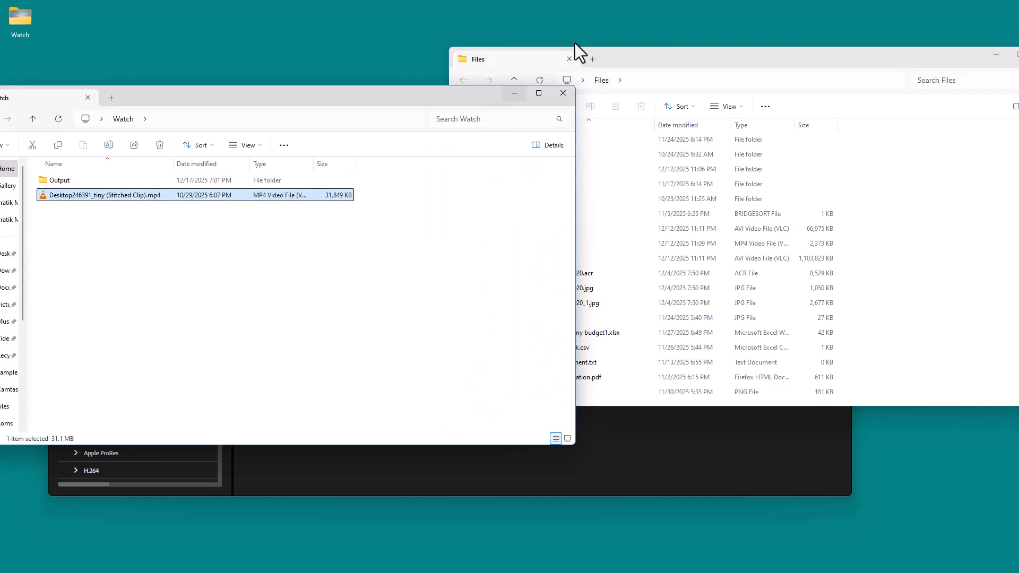
Check the encoder's queue, and move the UM_01011904Files.mp4 video from the Files folder into the Watch folder
click(681, 443)
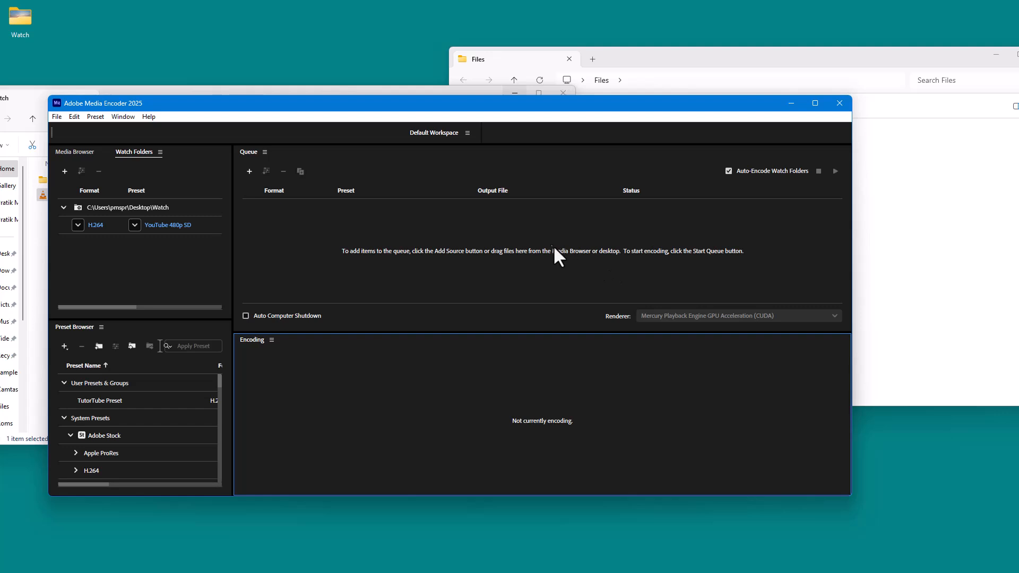
click(906, 206)
click(357, 94)
click(581, 228)
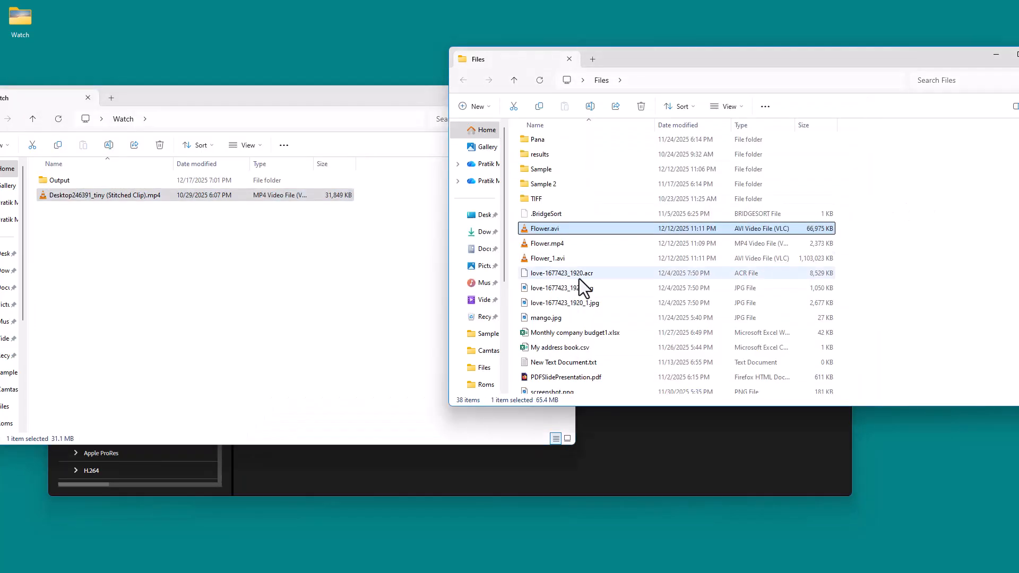
scroll(559, 260, down, 3)
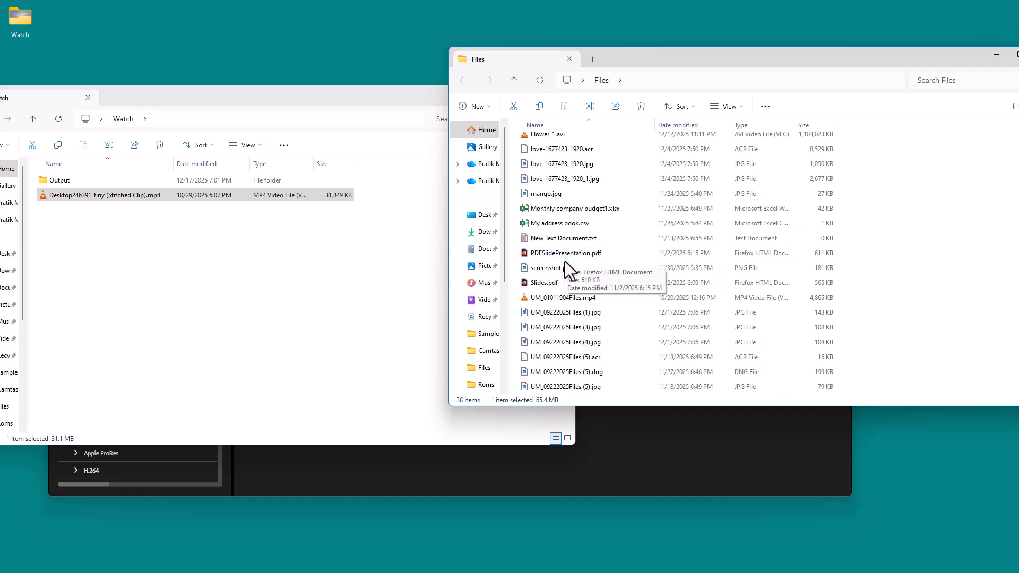
click(562, 297)
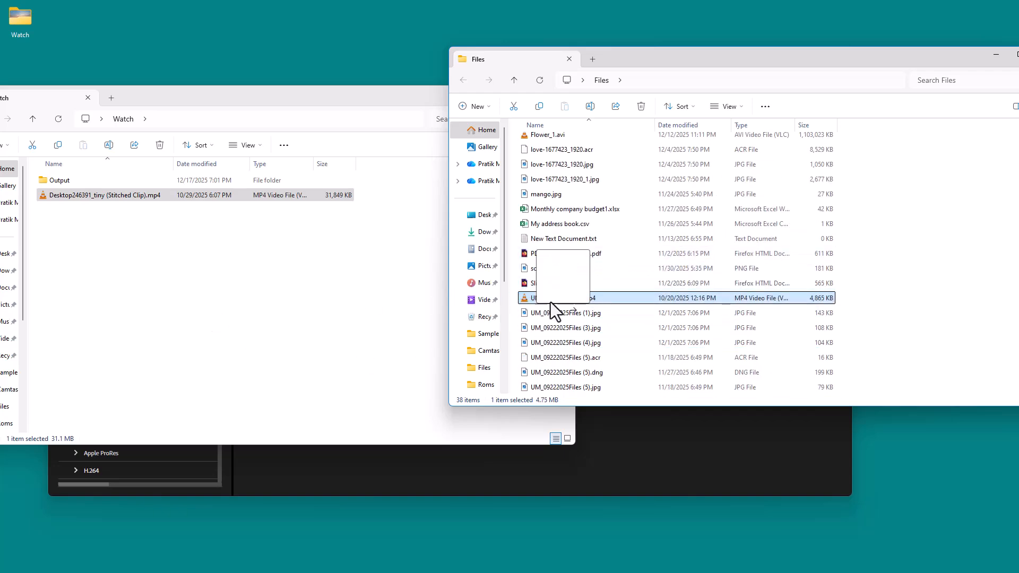
drag(565, 299, 295, 312)
Check the encoding status in Adobe Media Encoder's queue against the files in the Watch folder
click(616, 434)
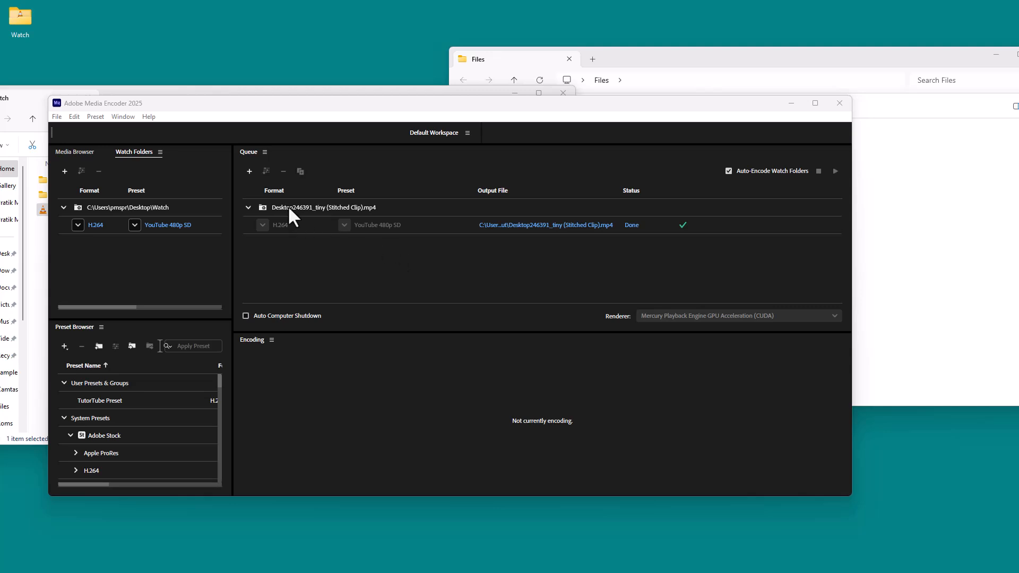
click(327, 92)
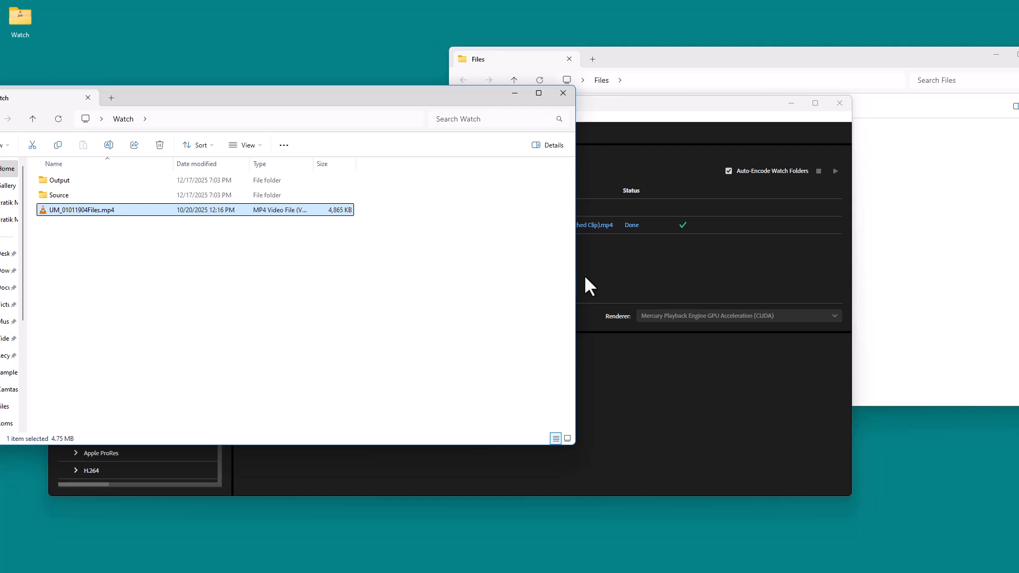
click(632, 265)
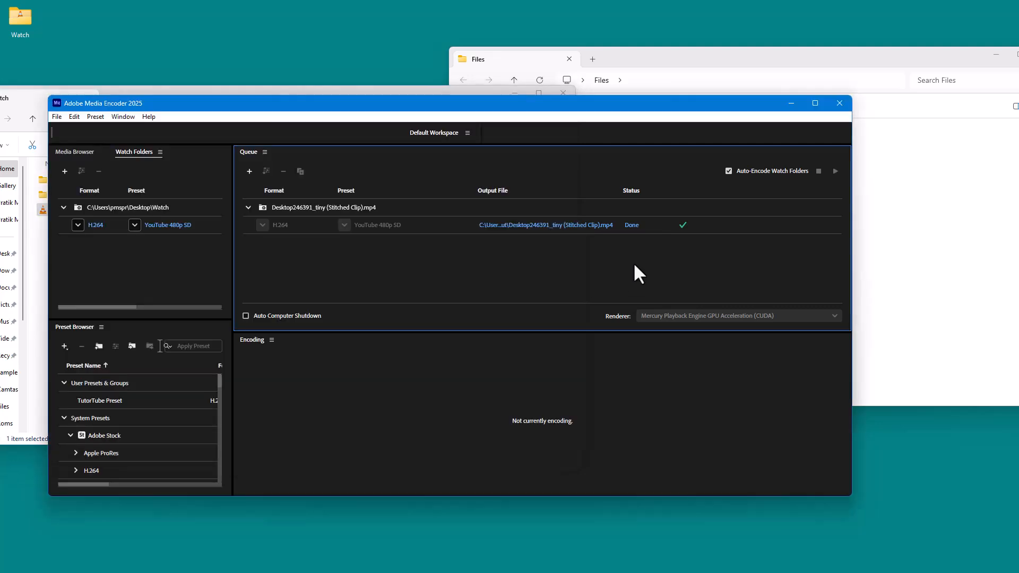
Inspect the encoded file in the Watch folder's Output folder and the original in the dated subfolder of Source
click(362, 92)
double_click(74, 183)
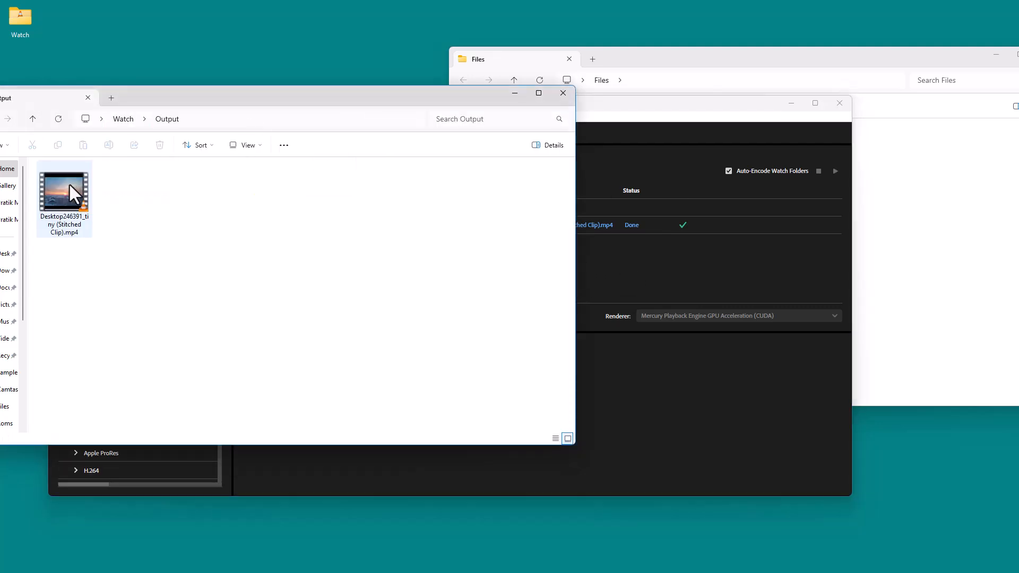
drag(237, 104, 459, 124)
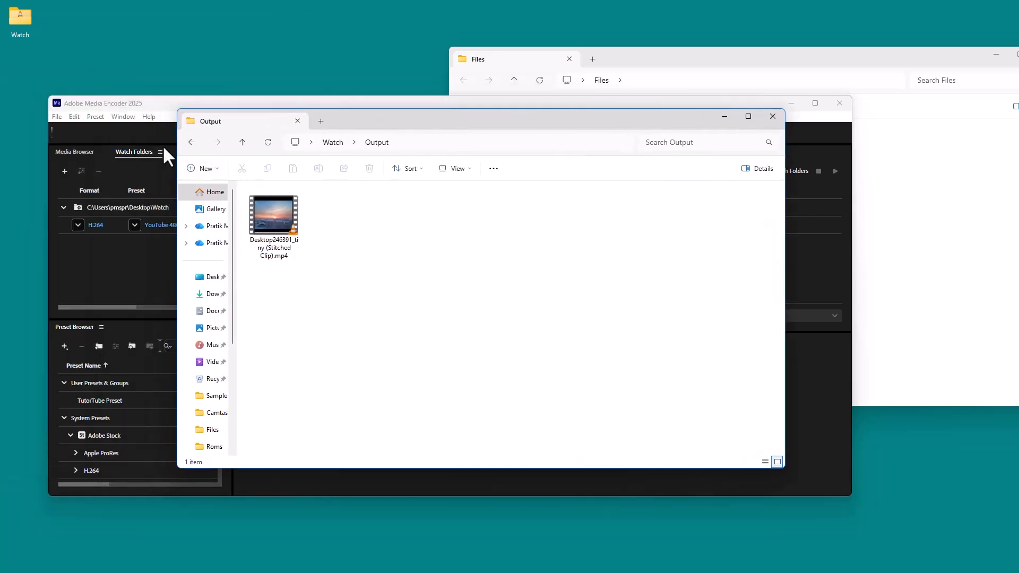
click(190, 143)
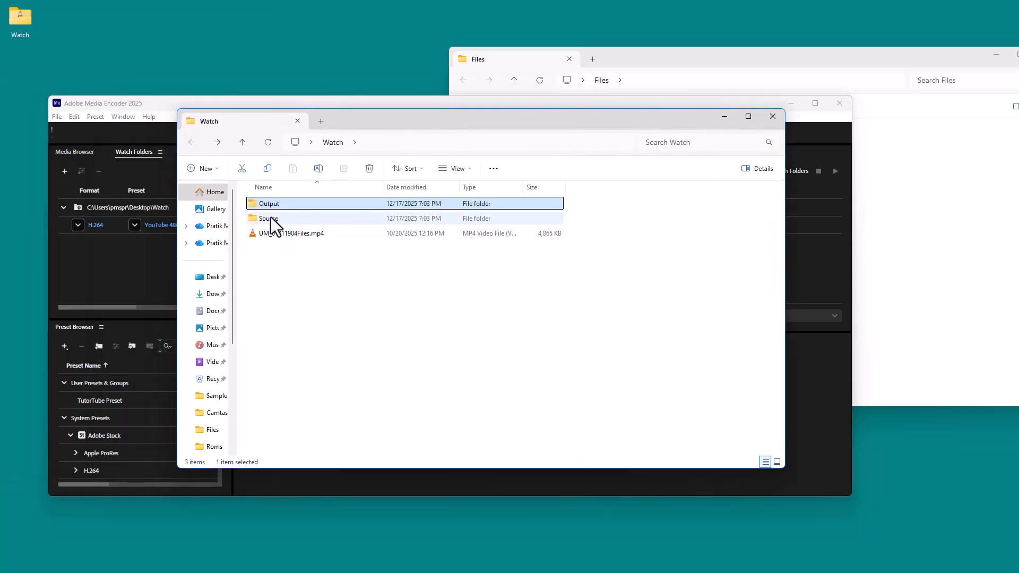
double_click(271, 217)
double_click(294, 205)
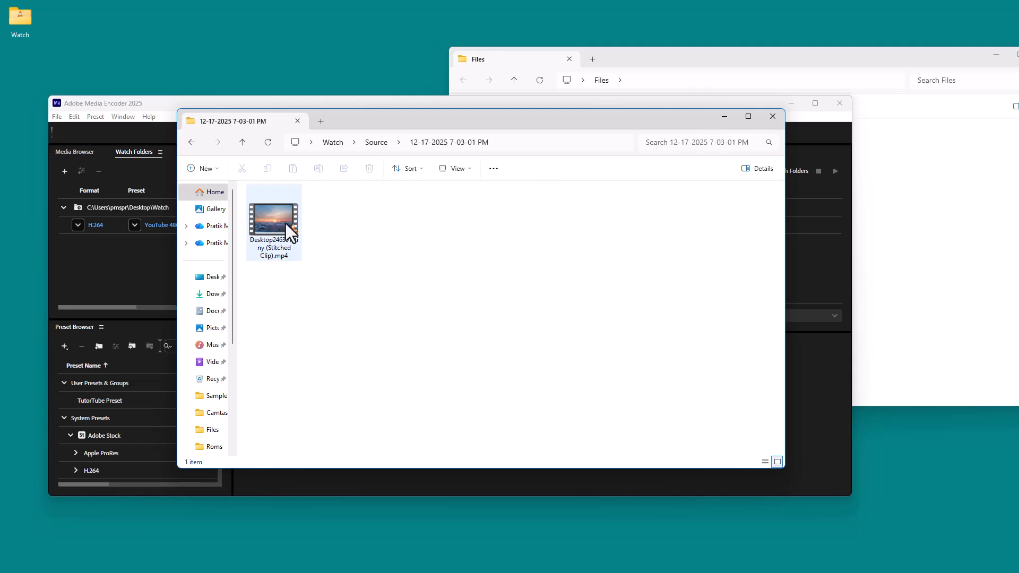
click(196, 144)
click(196, 144)
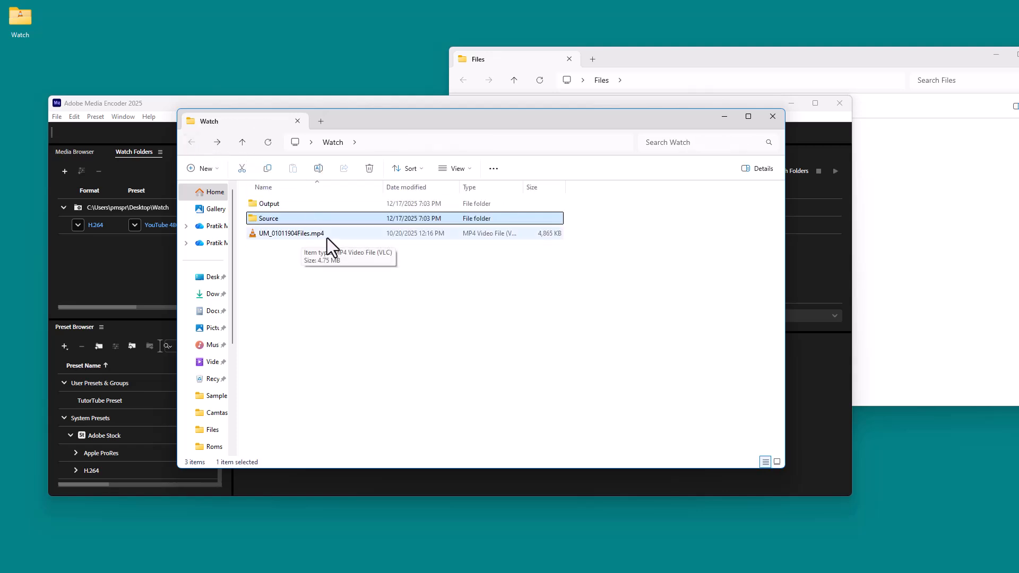
drag(595, 121, 371, 80)
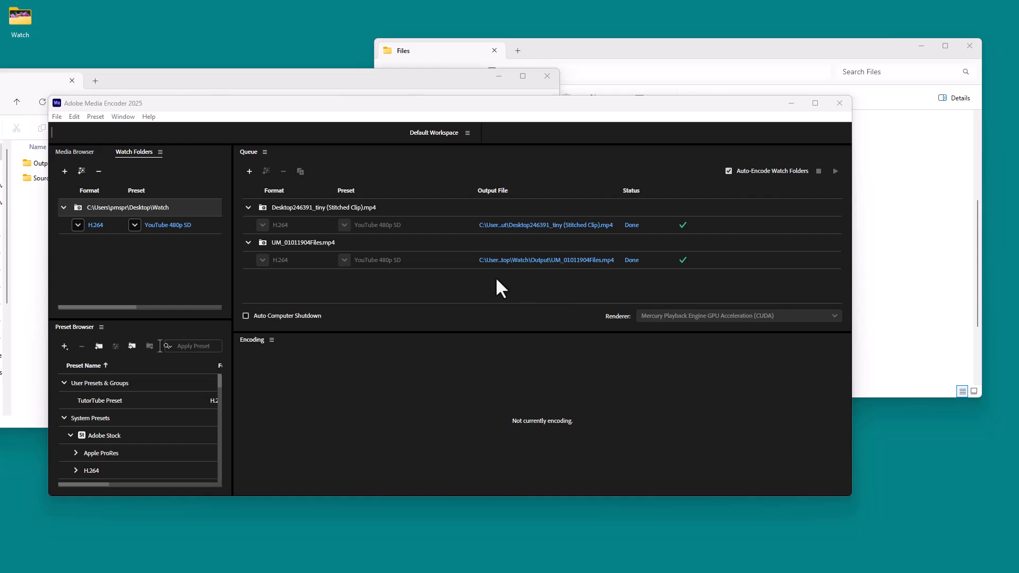
drag(387, 106, 459, 140)
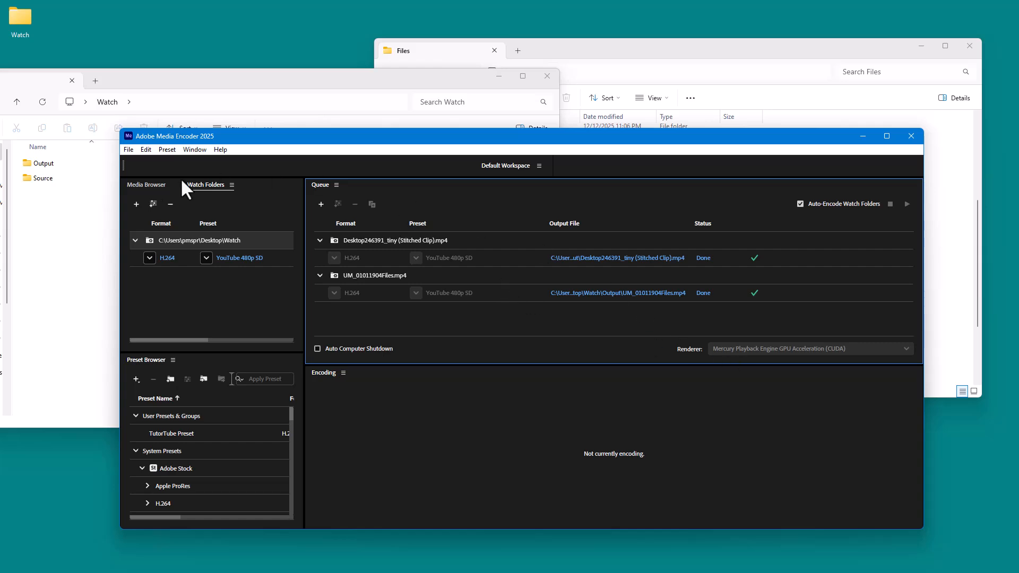
double_click(47, 181)
double_click(87, 164)
drag(222, 80, 356, 87)
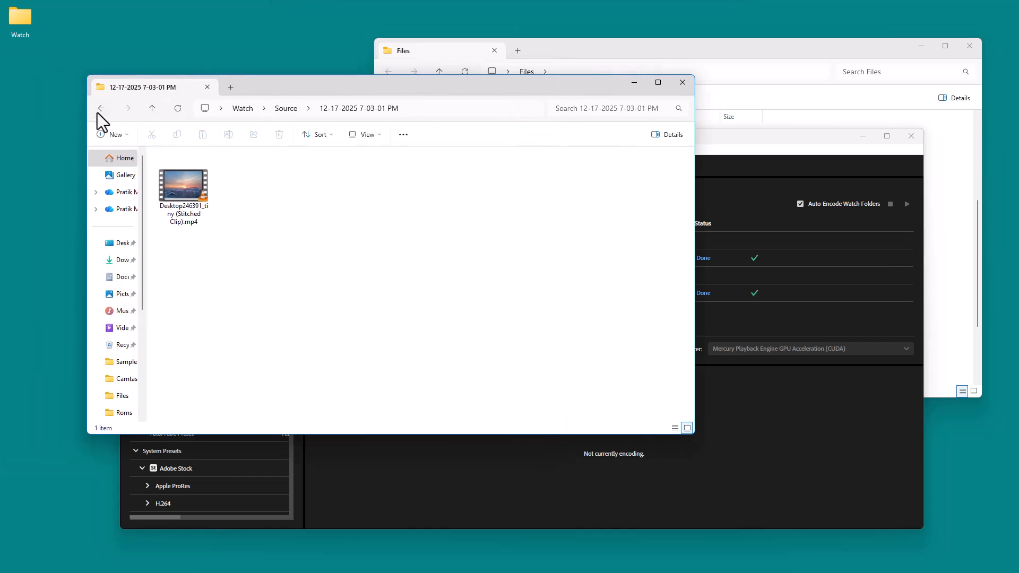
click(100, 108)
click(100, 108)
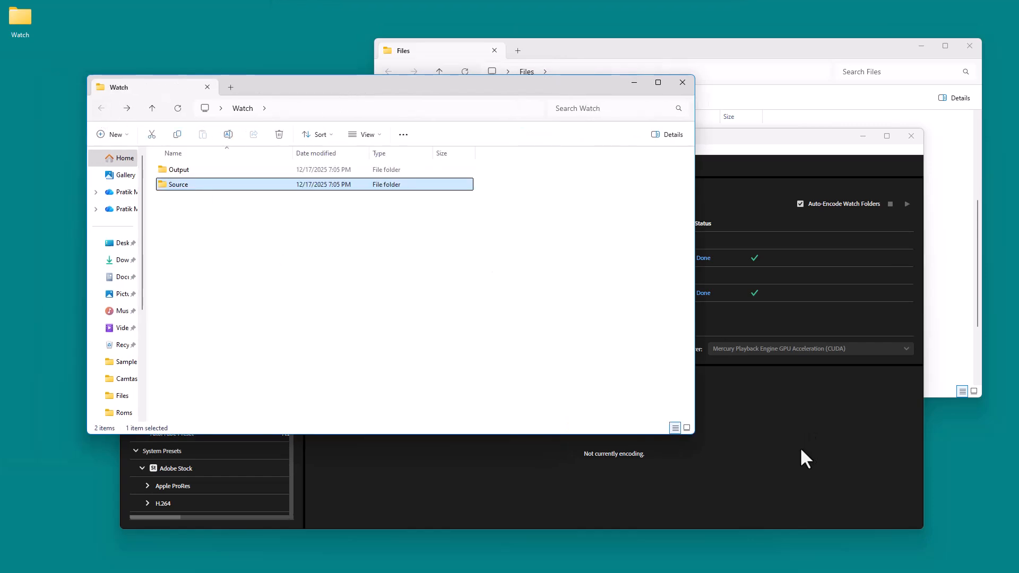
Switch back to Adobe Media Encoder and maximize its window
click(799, 447)
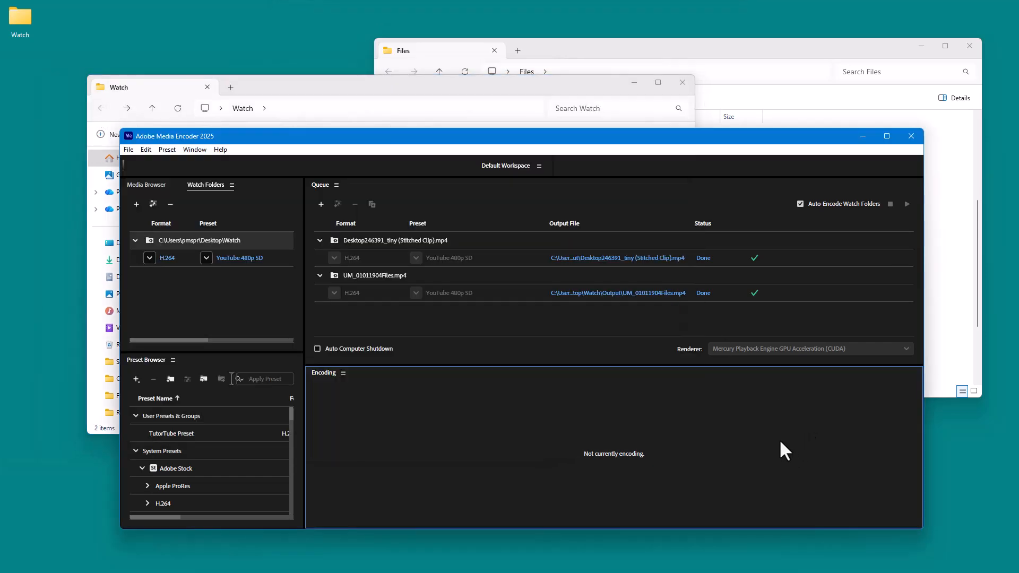
drag(416, 130, 380, 3)
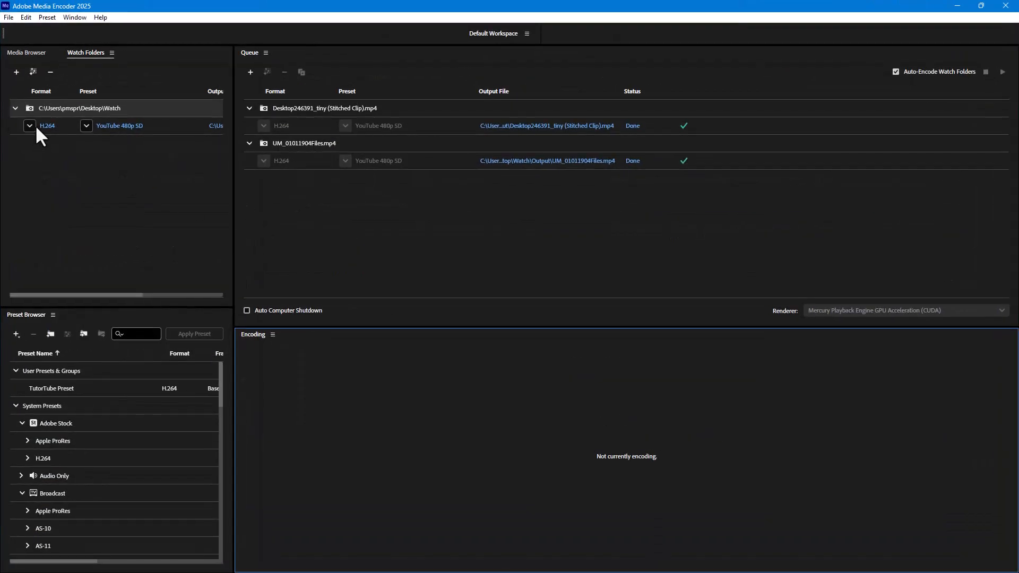
Create a folder named Watch2 on the Desktop and add it as a second watch folder
click(16, 71)
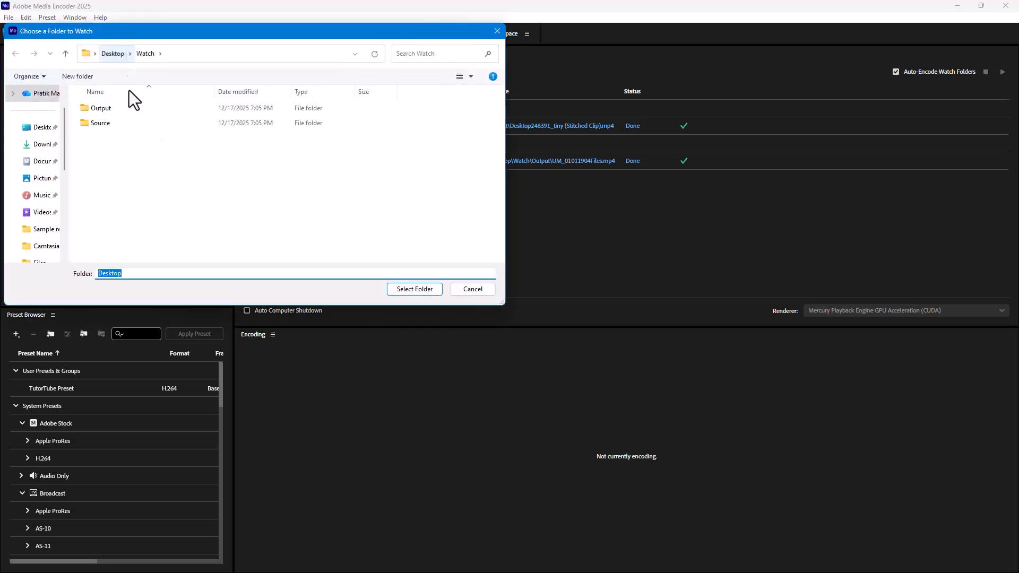
click(112, 53)
right_click(163, 202)
mouse_move(215, 314)
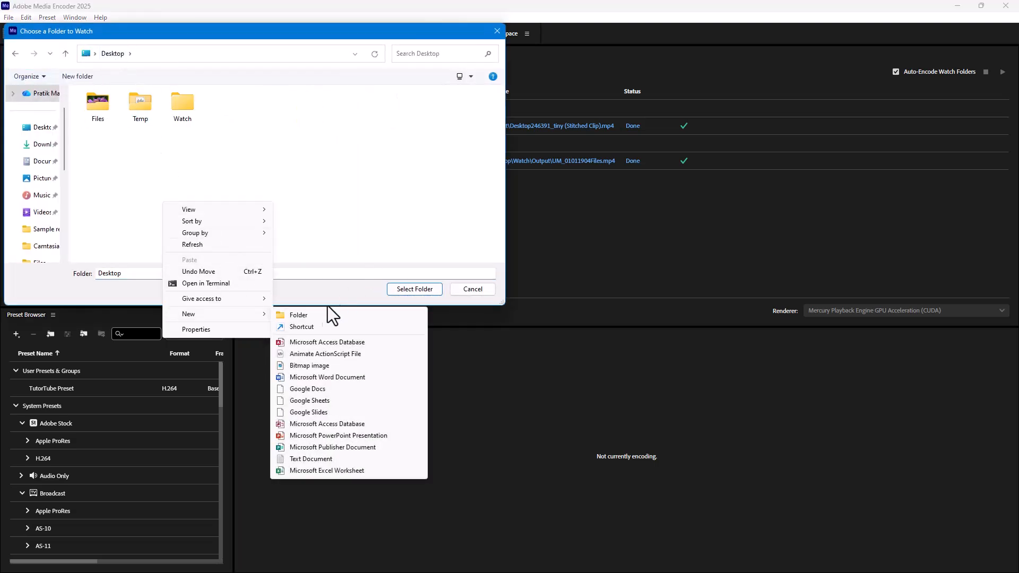
click(297, 313)
text(Watch2)
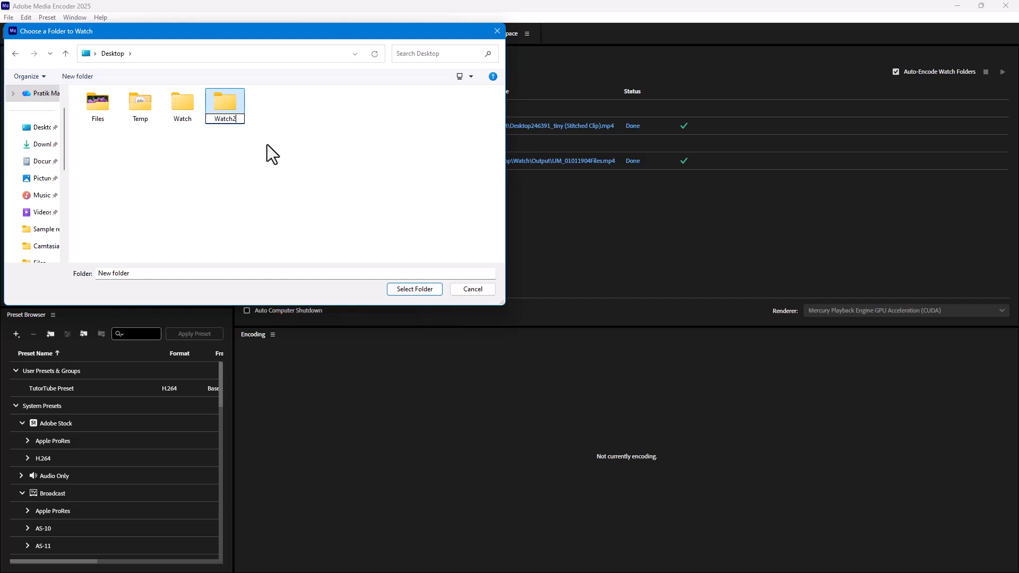
click(230, 104)
double_click(230, 104)
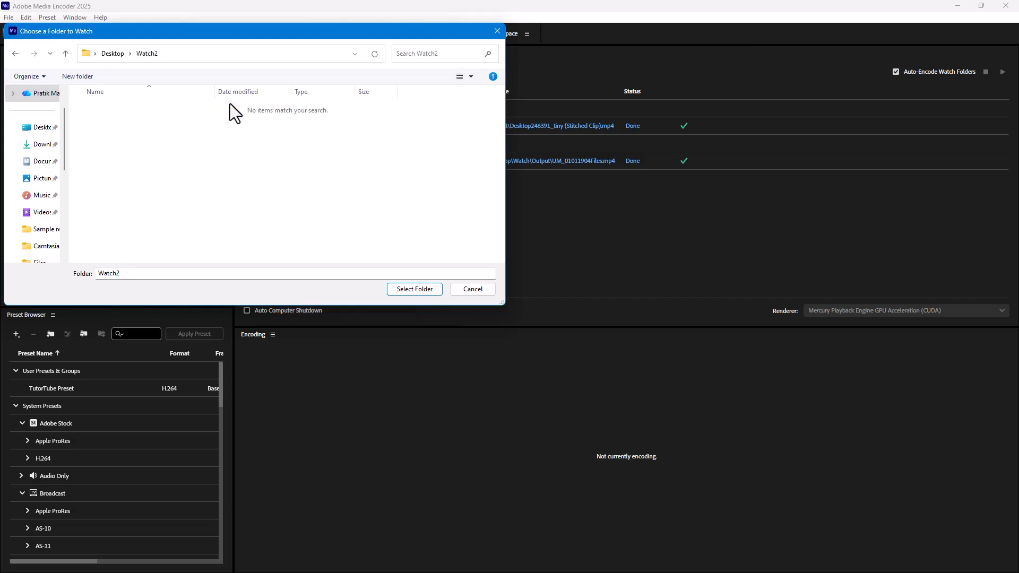
click(410, 289)
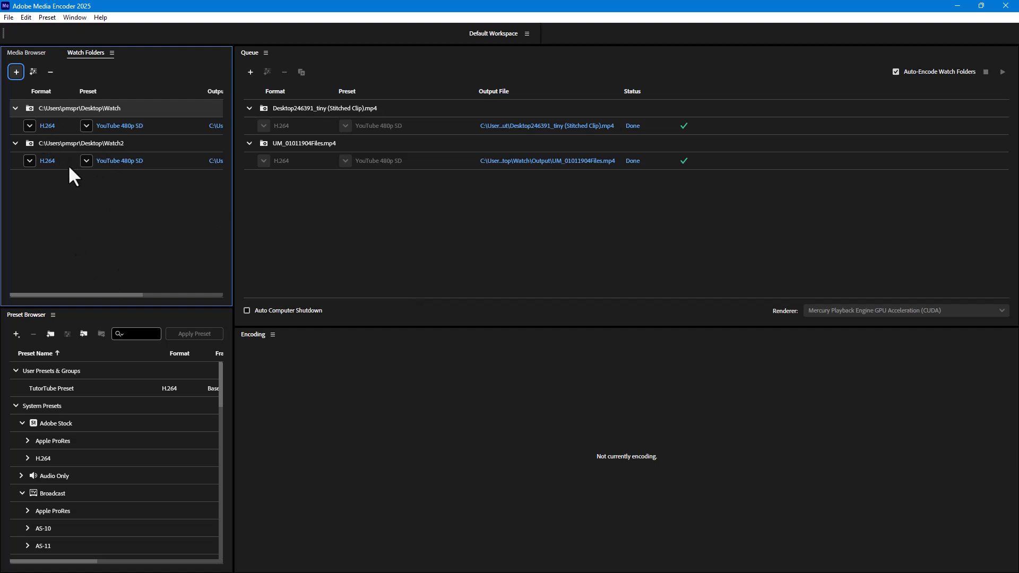
Add two more outputs to the Watch2 watch folder
click(53, 157)
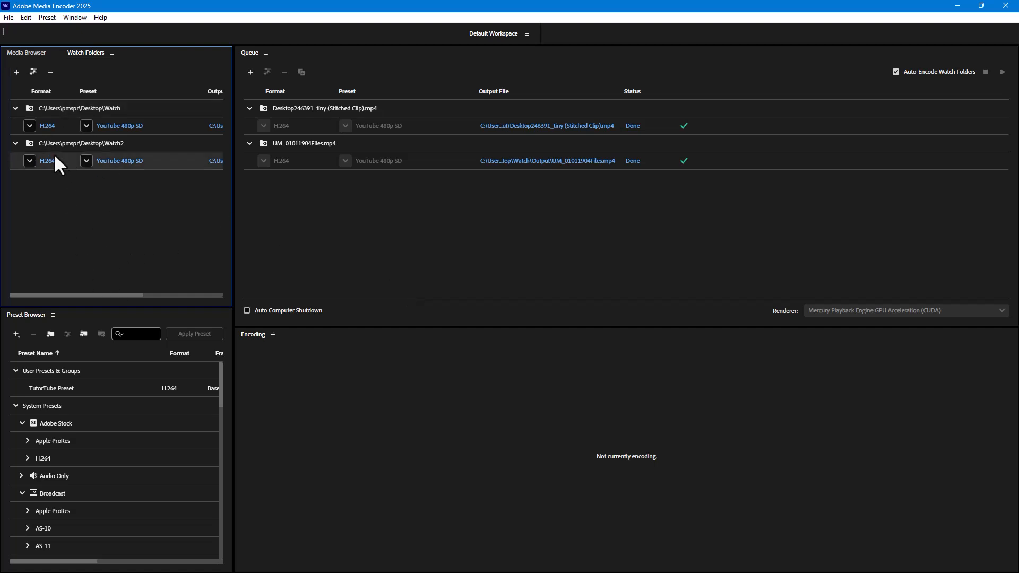
click(33, 71)
click(31, 72)
Set the preset of Watch2's second output to Twitter 720p HD and its third to Vimeo 1080p Full HD
drag(117, 295, 82, 279)
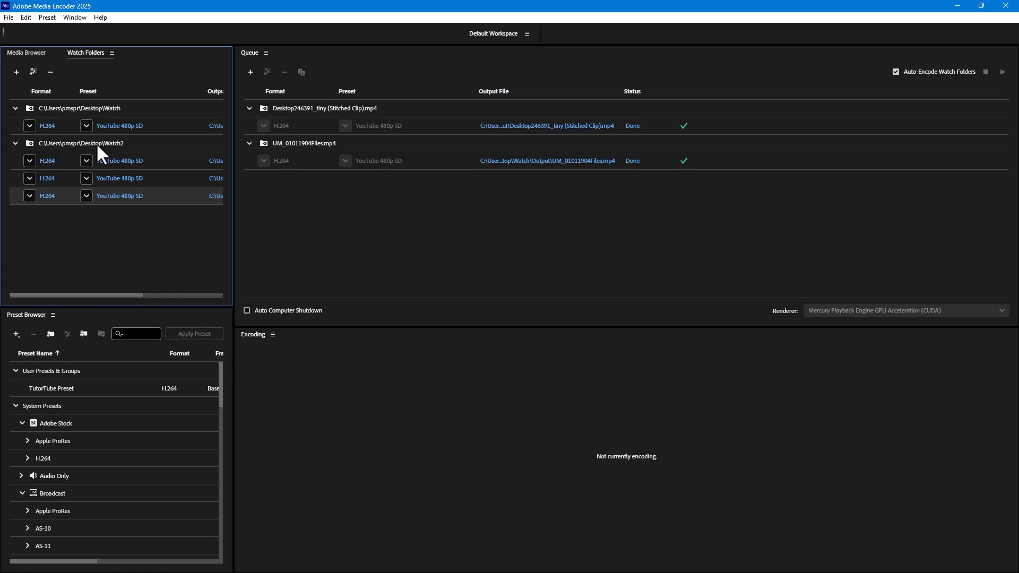
click(86, 177)
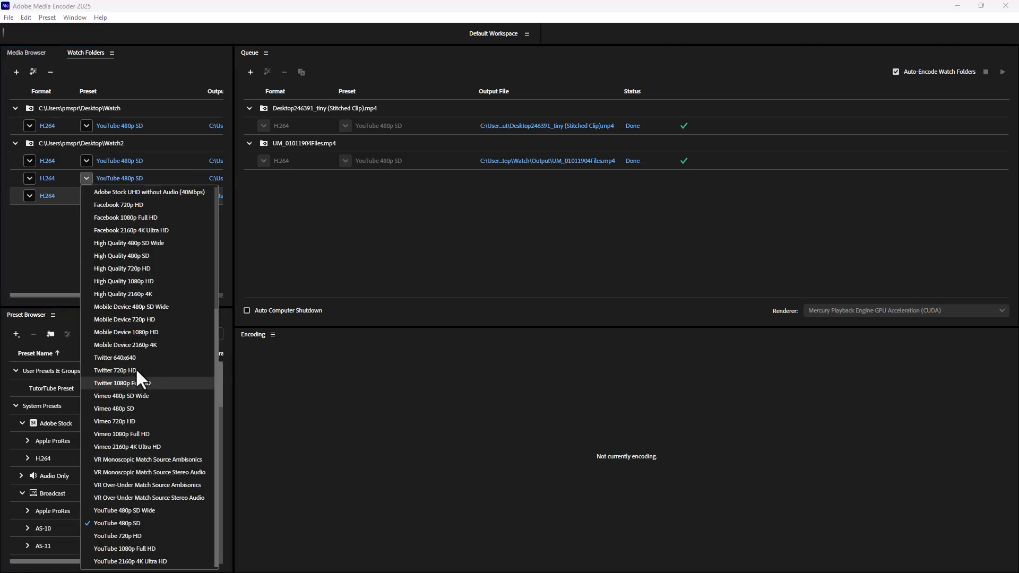
click(133, 368)
click(87, 196)
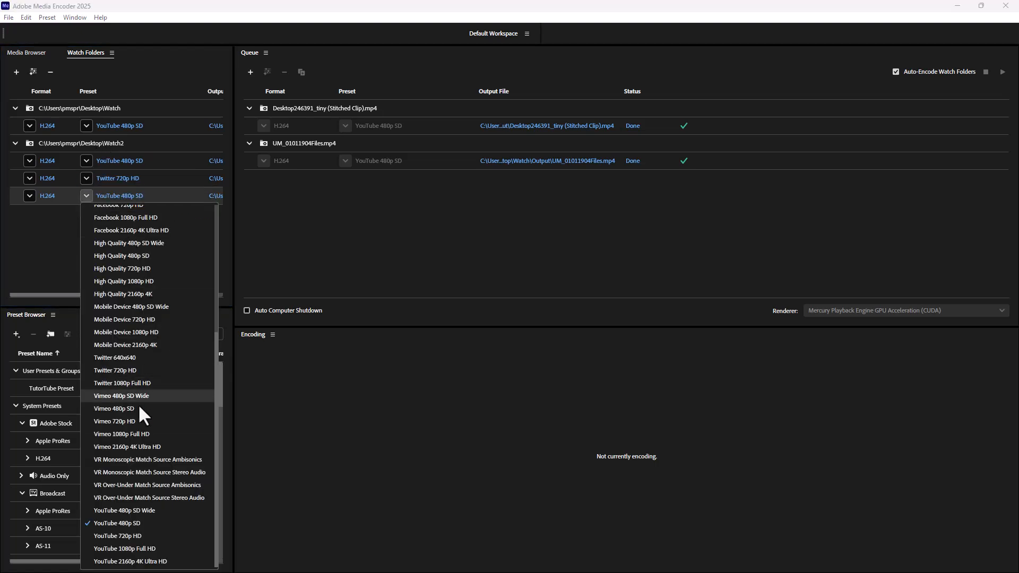
click(127, 434)
Check the output folder paths assigned to the three Watch2 outputs
drag(79, 295, 209, 293)
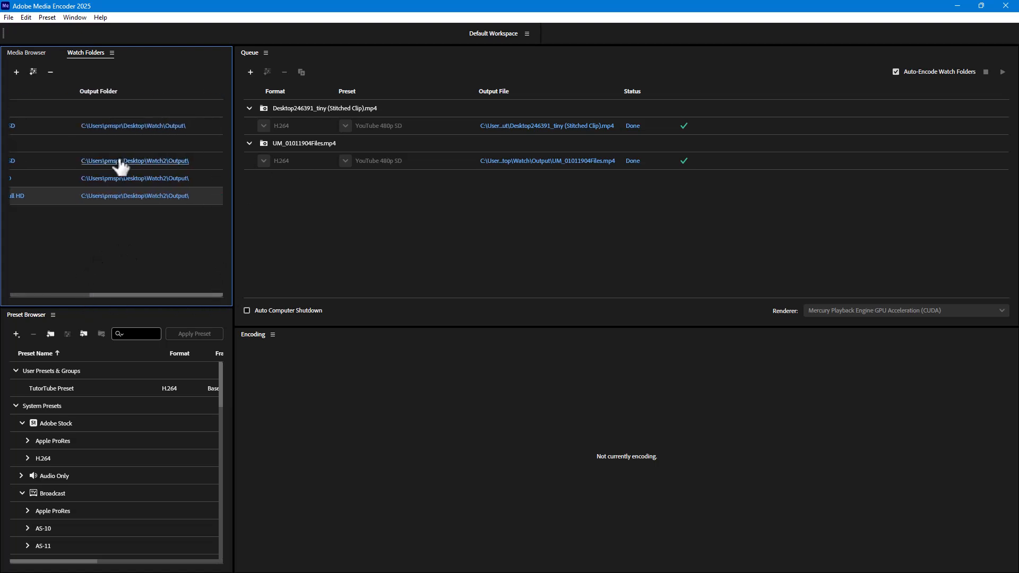
click(157, 289)
click(55, 295)
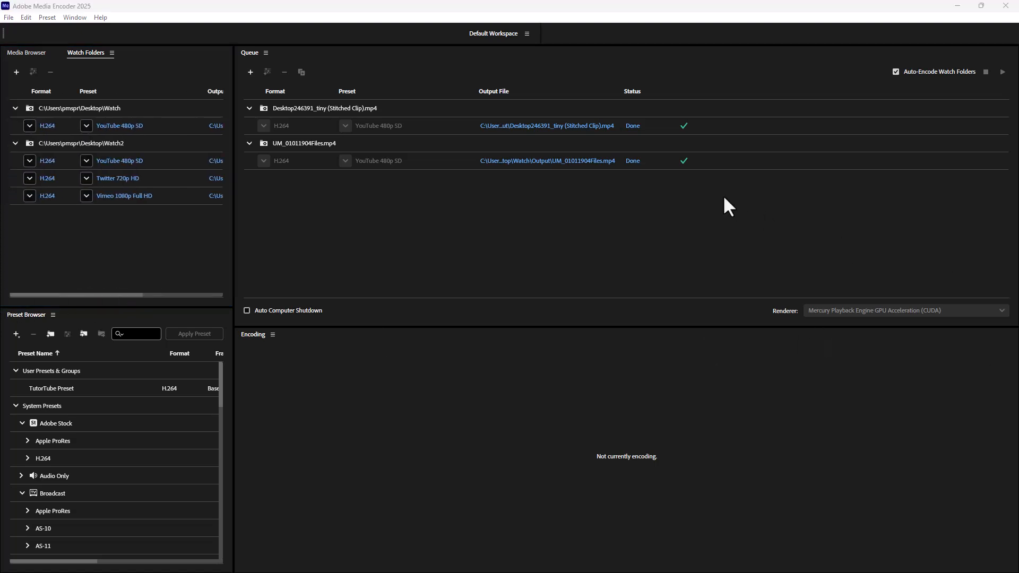
click(710, 224)
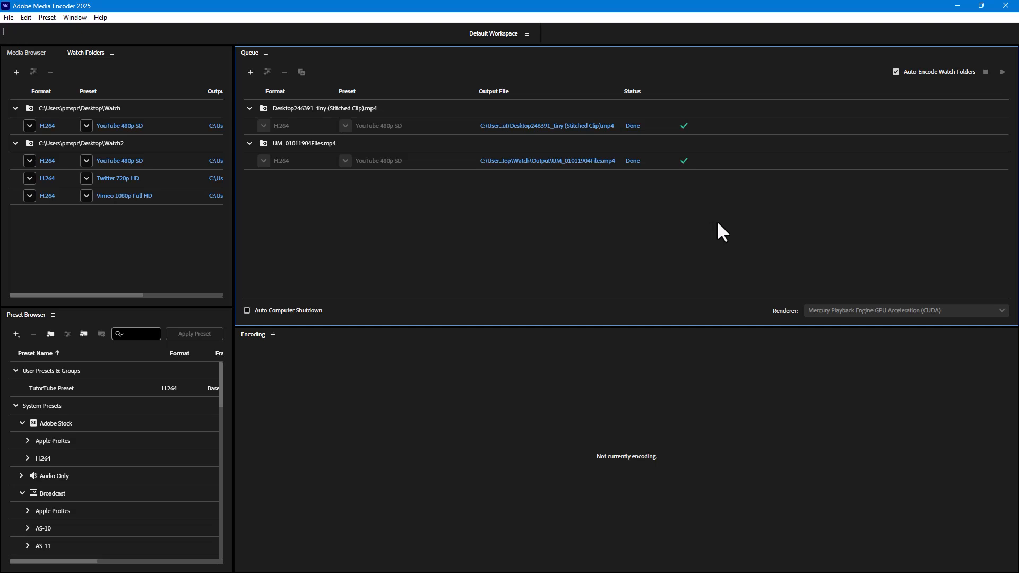